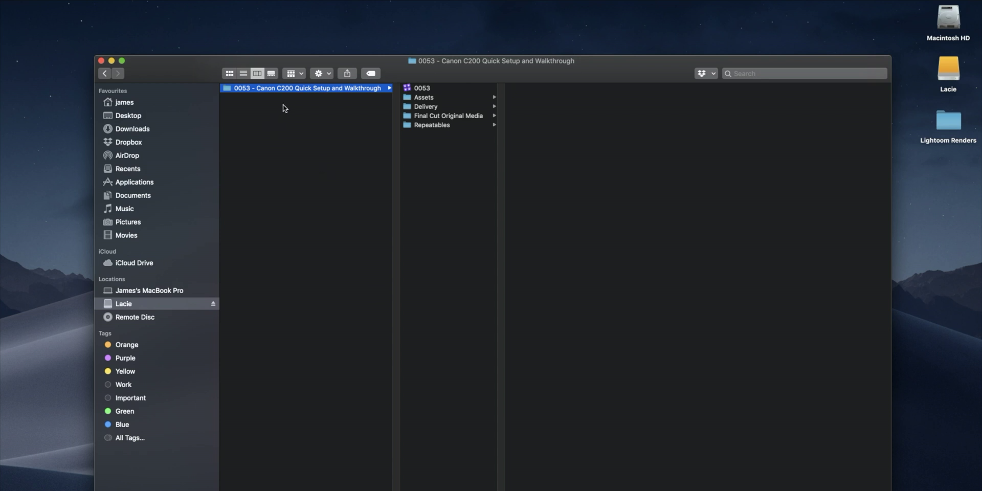
Step: Show Get Info for the '0053 - Canon C200 Quick Setup and Walkthrough' folder in Finder
{"action": "right_click", "coordinate": [289, 92]}
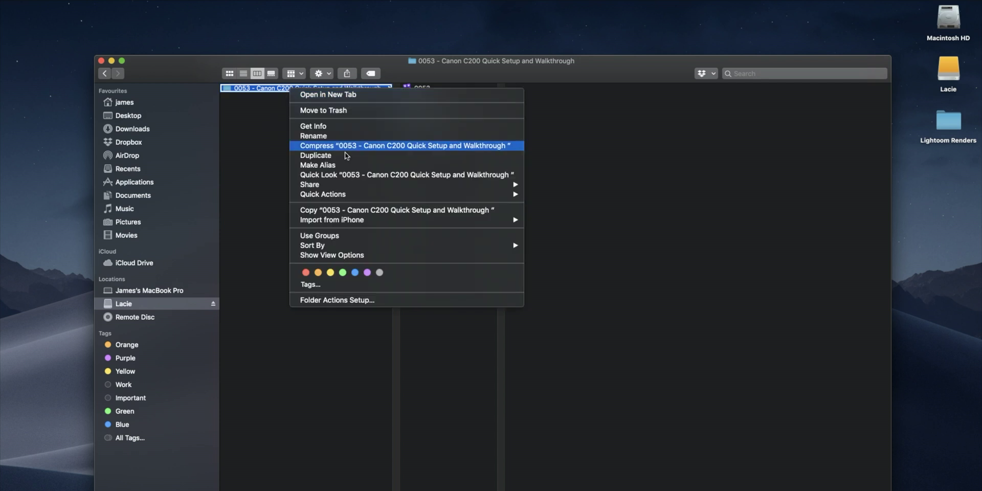
{"action": "left_click", "coordinate": [335, 127]}
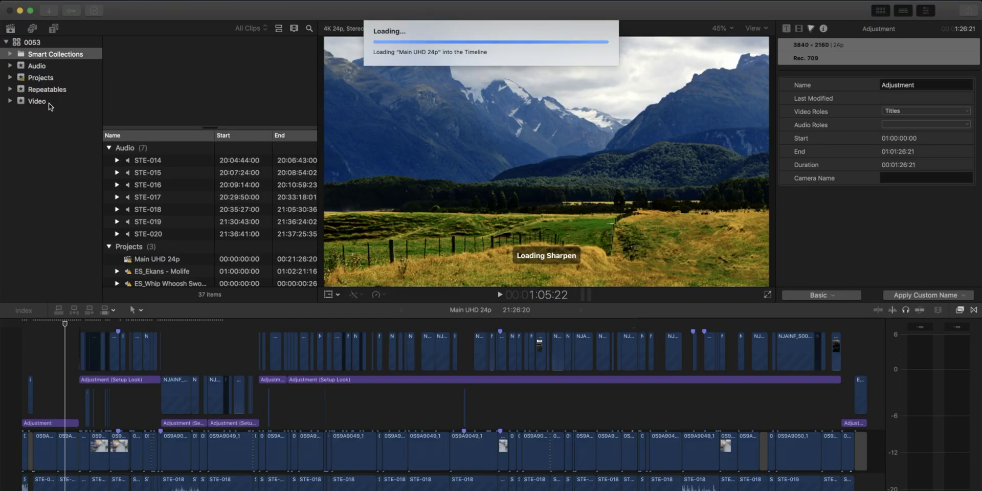
Step: List the library's 25 Video clips and check the Background render setting in Playback preferences
{"action": "left_click", "coordinate": [48, 102]}
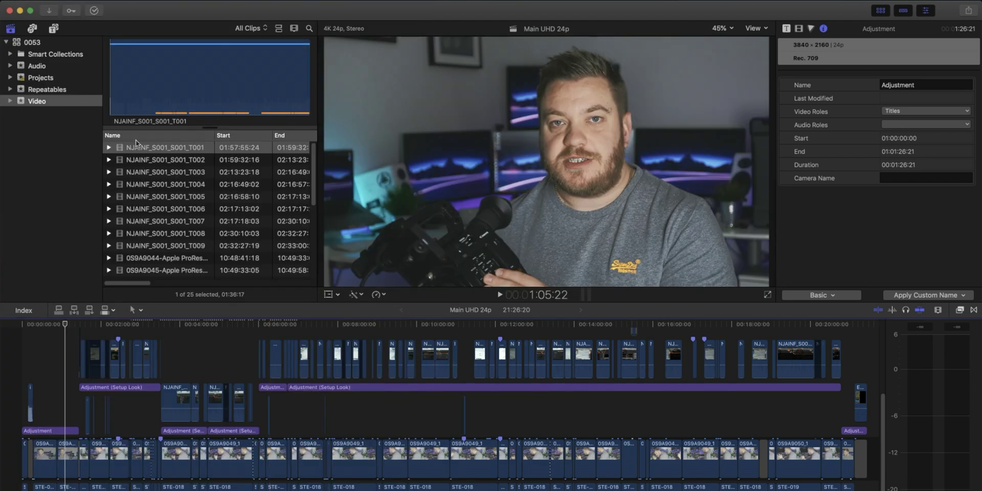
{"action": "left_click", "coordinate": [52, 1]}
{"action": "left_click", "coordinate": [70, 29]}
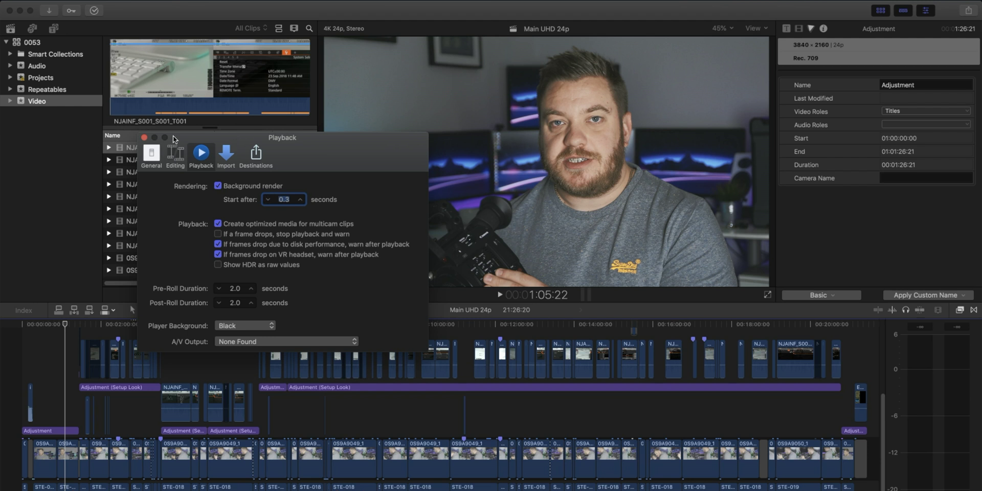
{"action": "left_click", "coordinate": [144, 137]}
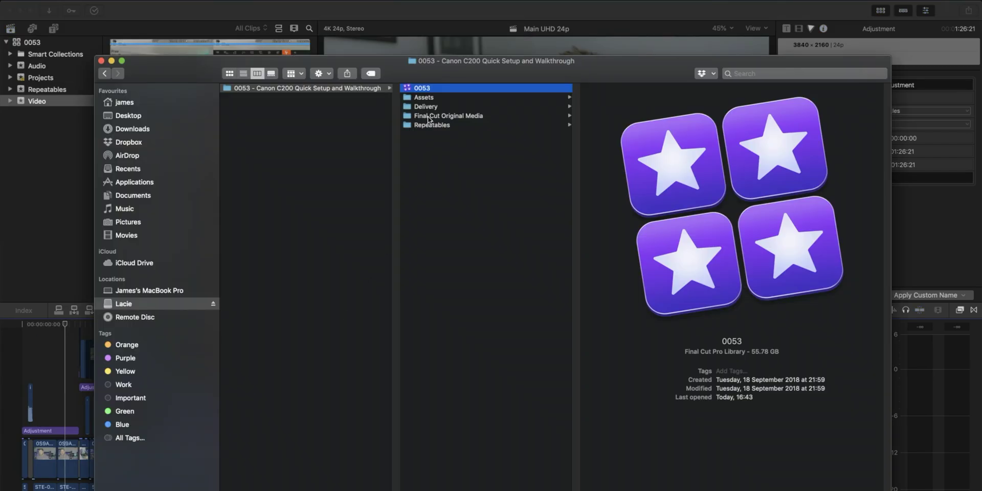
Step: Use Get Info on the 0053 library to confirm it occupies 55.78 GB, then return to Final Cut Pro
{"action": "left_click", "coordinate": [430, 116]}
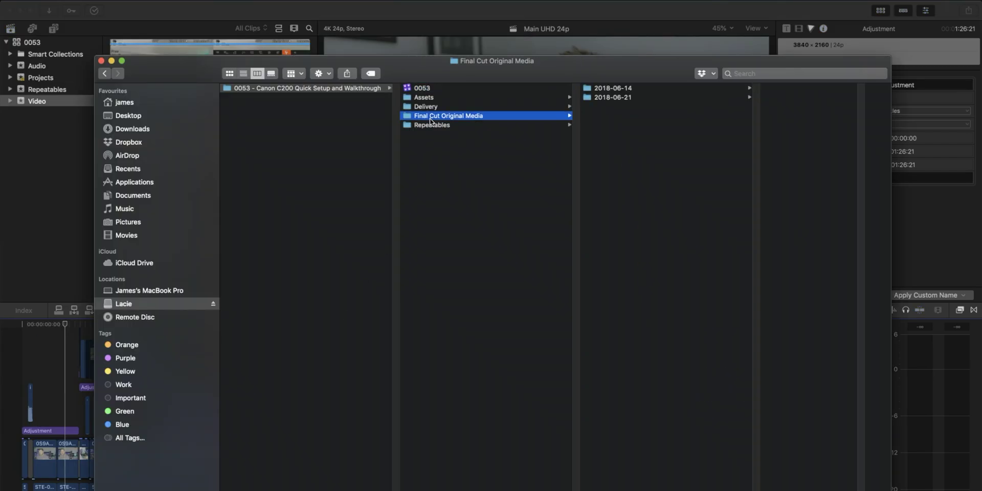
{"action": "left_click", "coordinate": [435, 91]}
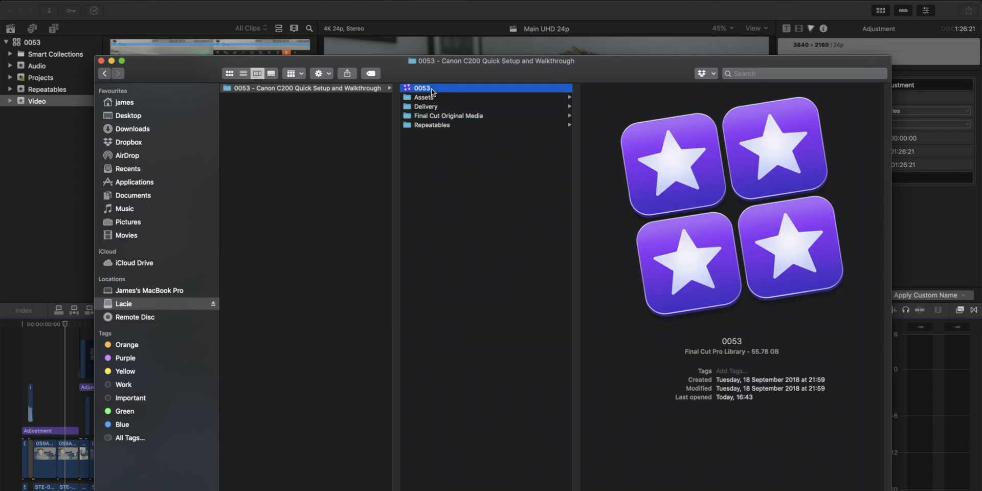
{"action": "right_click", "coordinate": [432, 92]}
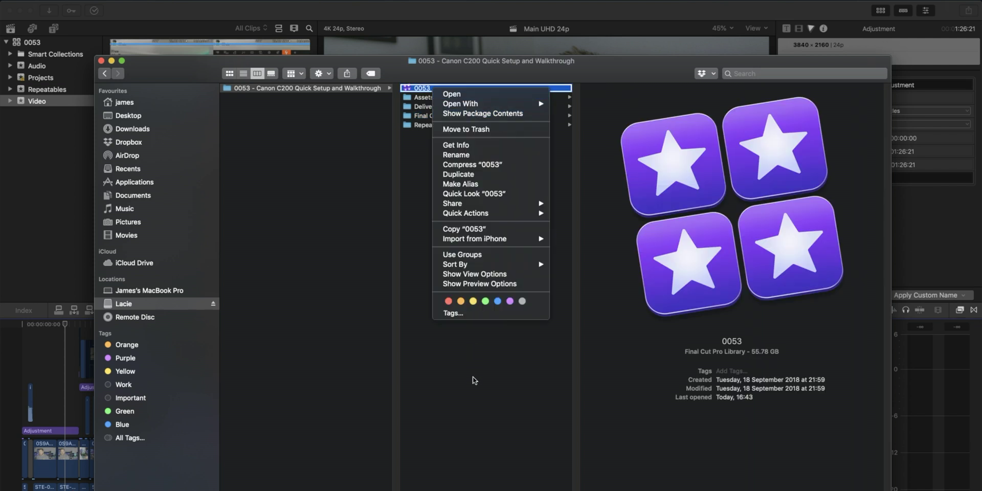
{"action": "left_click", "coordinate": [475, 143]}
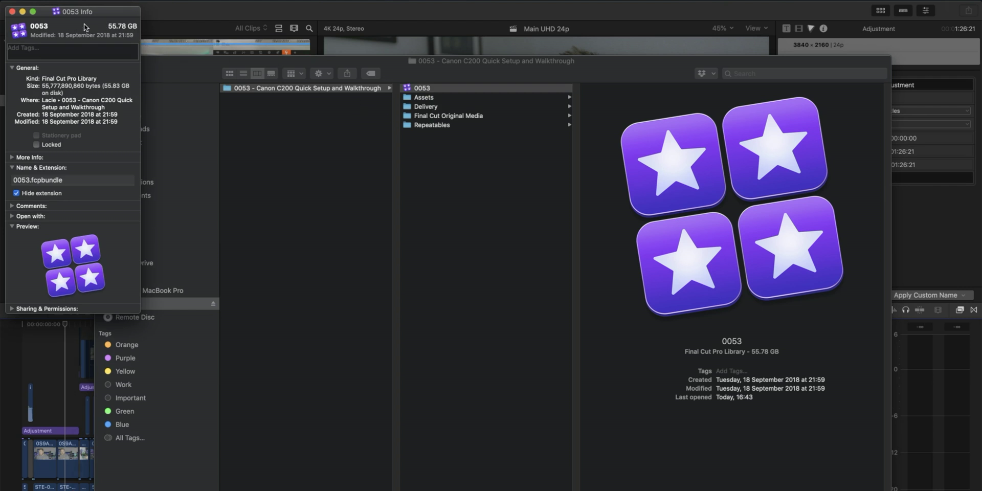
{"action": "left_click", "coordinate": [12, 13]}
{"action": "left_click", "coordinate": [309, 14]}
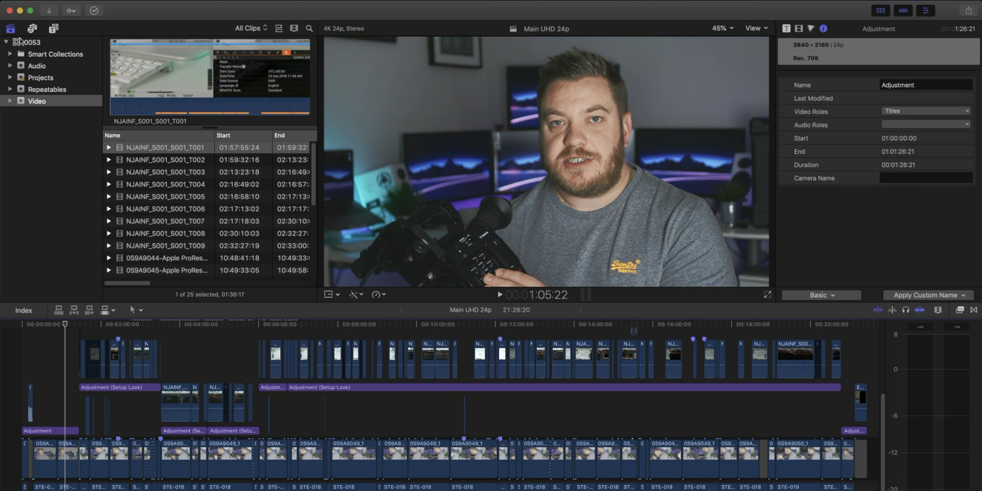
Step: Select the 0053 library and review its properties and storage size in the inspector
{"action": "left_click", "coordinate": [33, 43]}
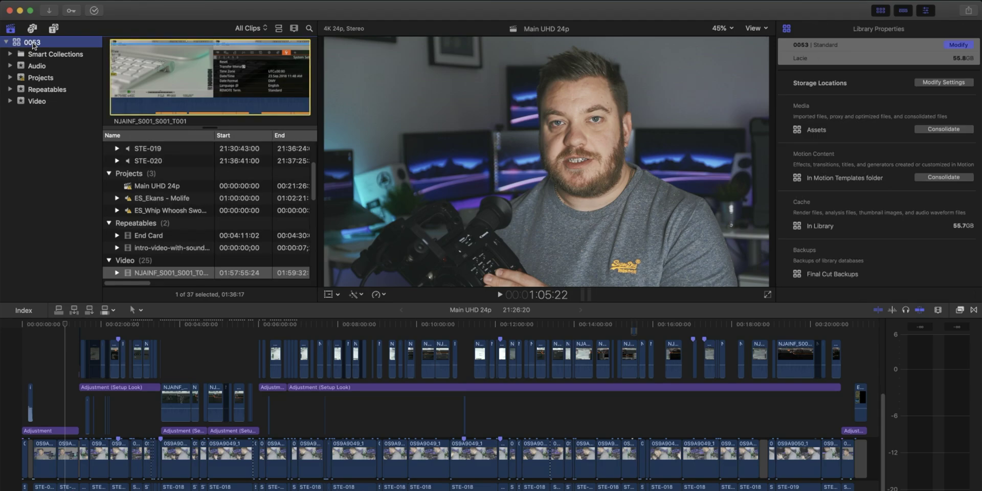
{"action": "scroll", "coordinate": [209, 210], "scroll_direction": "up", "scroll_amount": 3}
{"action": "scroll", "coordinate": [967, 226], "scroll_direction": "down", "scroll_amount": 1}
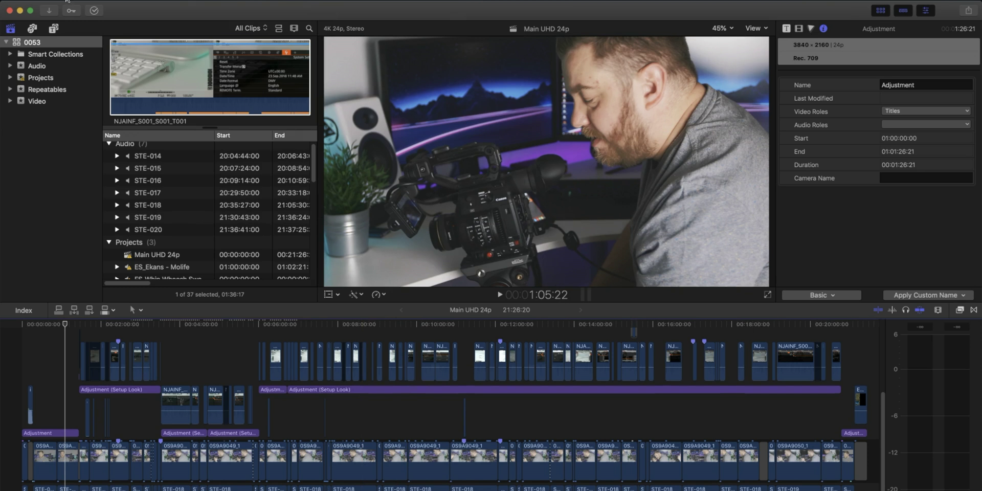
{"action": "left_click", "coordinate": [67, 0]}
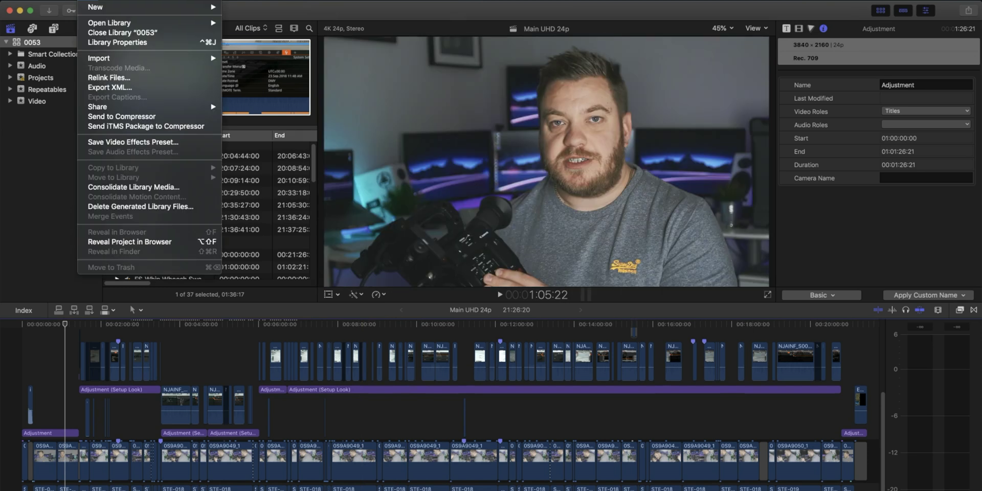
{"action": "left_click", "coordinate": [40, 1]}
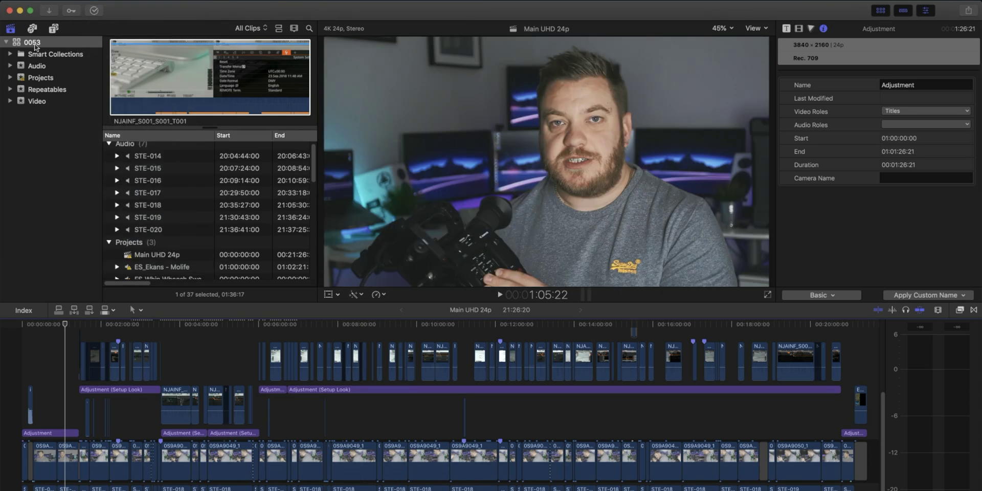
{"action": "left_click", "coordinate": [36, 46]}
{"action": "left_click", "coordinate": [36, 45]}
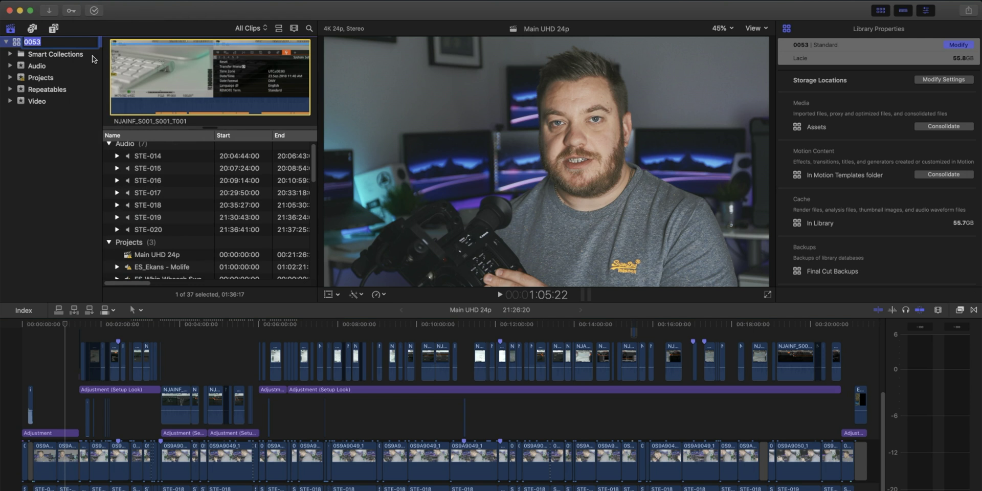
{"action": "key", "text": "Return"}
Step: Delete the library's generated files: all render files, plus optimized and proxy media
{"action": "left_click", "coordinate": [87, 1]}
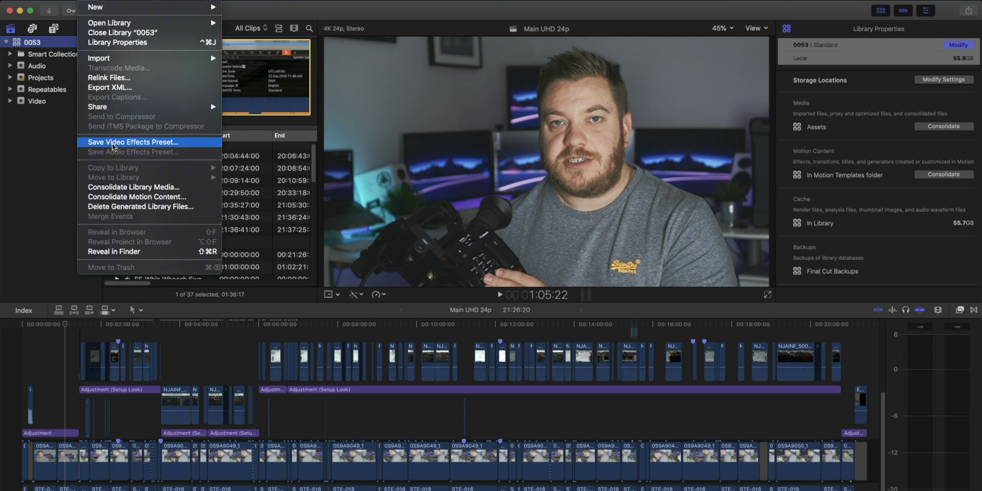
{"action": "left_click", "coordinate": [150, 208]}
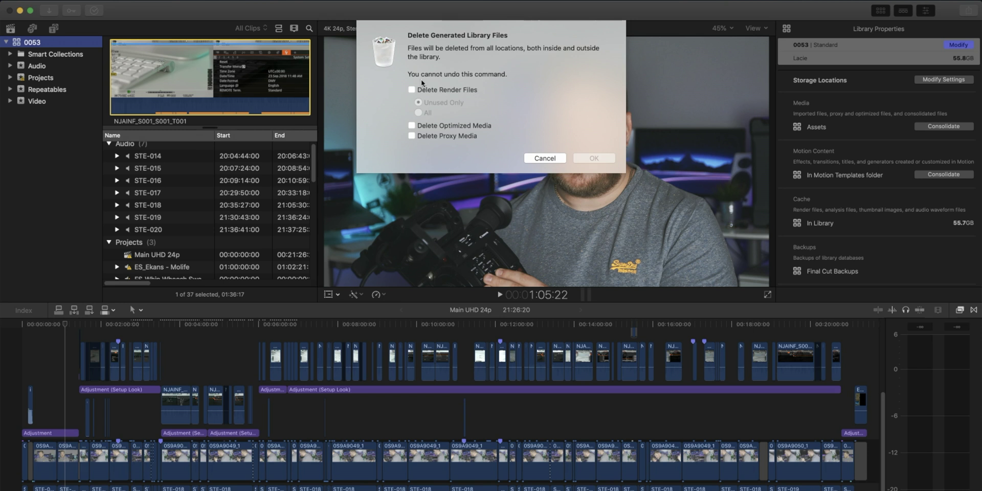
{"action": "left_click", "coordinate": [432, 89]}
{"action": "left_click", "coordinate": [423, 110]}
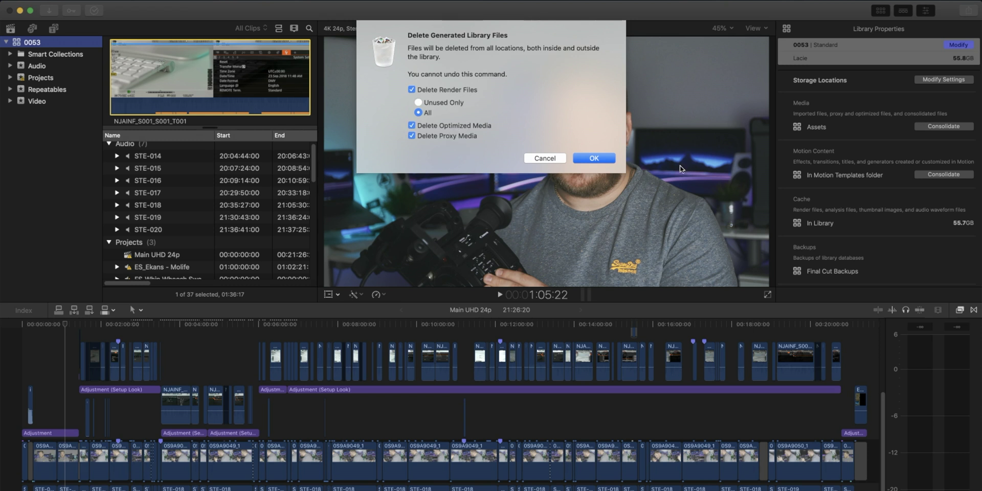
{"action": "left_click", "coordinate": [596, 159]}
{"action": "left_click", "coordinate": [41, 80]}
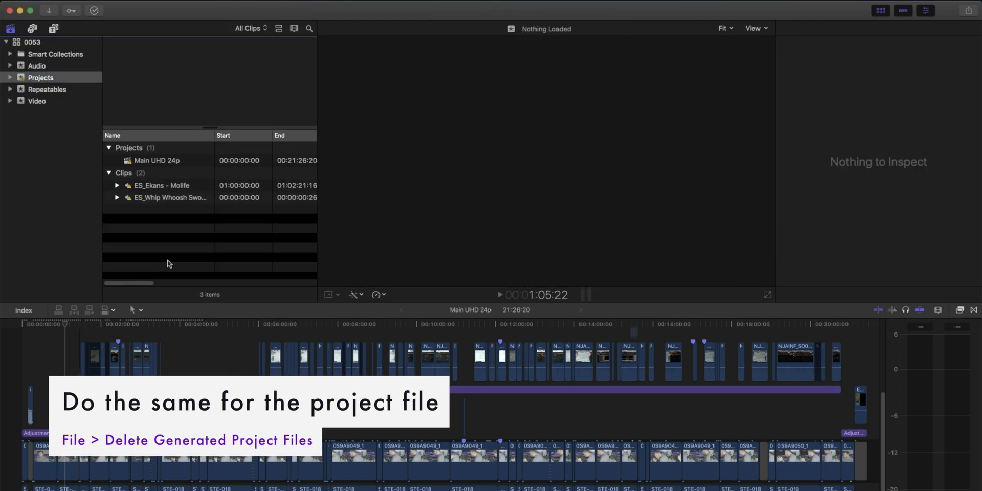
Step: Delete the generated render files for the Main UHD 24p project
{"action": "left_click", "coordinate": [166, 160]}
{"action": "left_click", "coordinate": [95, 1]}
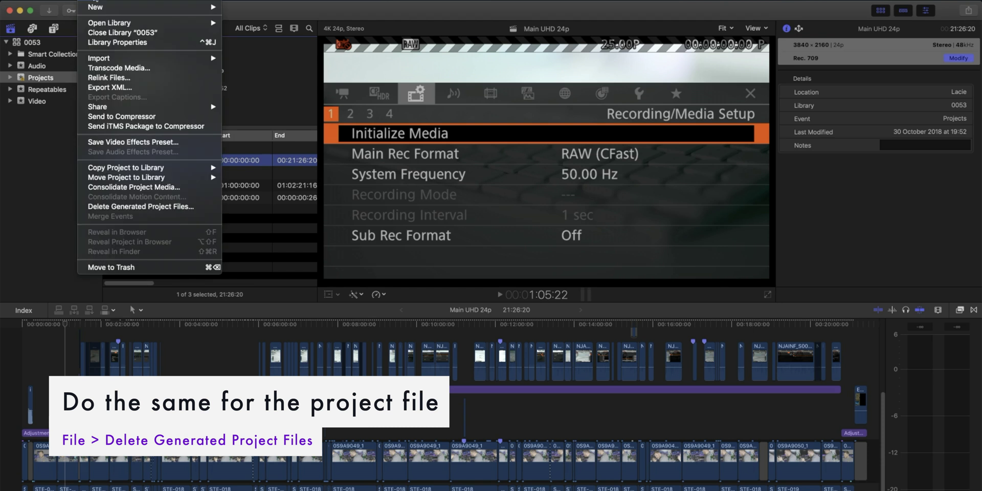
{"action": "left_click", "coordinate": [133, 207]}
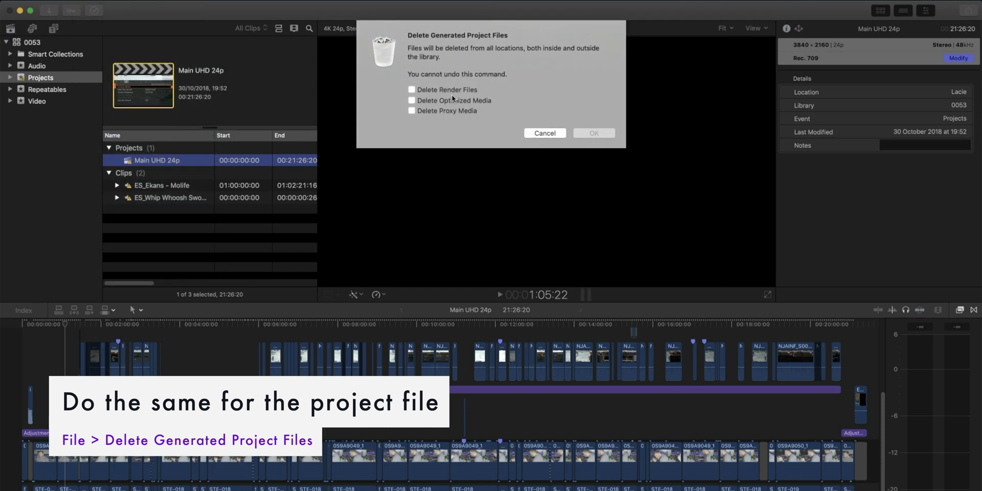
{"action": "left_click", "coordinate": [453, 92]}
{"action": "left_click", "coordinate": [588, 134]}
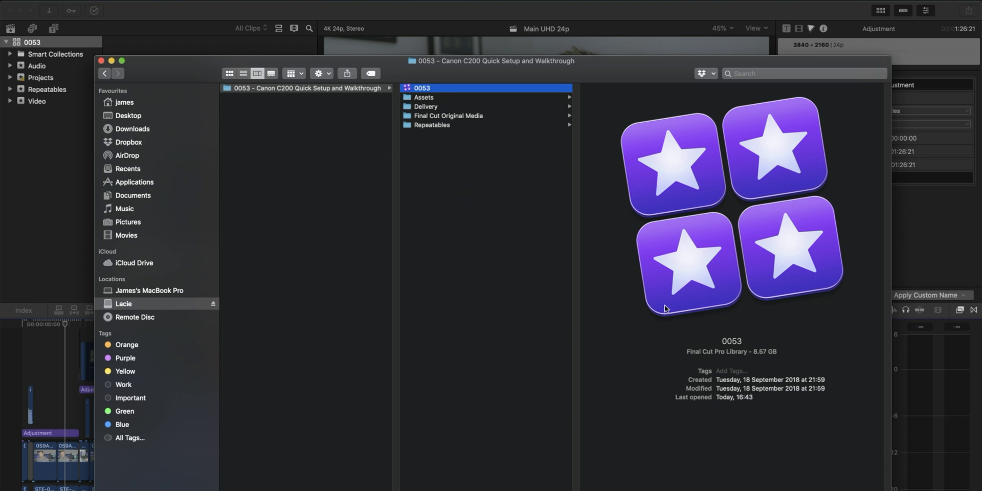
Step: Get Info on the project folder, showing 202.04 GB across 63 items
{"action": "right_click", "coordinate": [441, 89]}
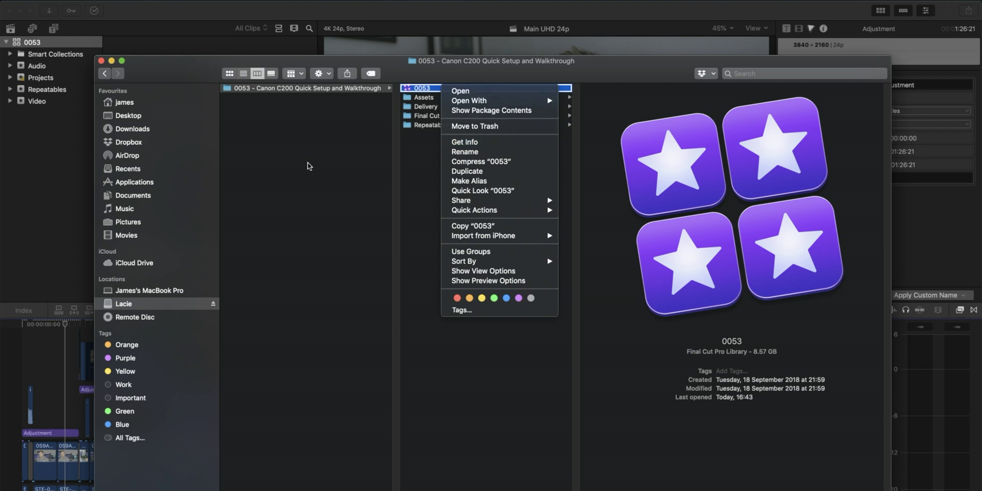
{"action": "left_click", "coordinate": [313, 191]}
{"action": "left_click", "coordinate": [317, 88]}
{"action": "right_click", "coordinate": [318, 88]}
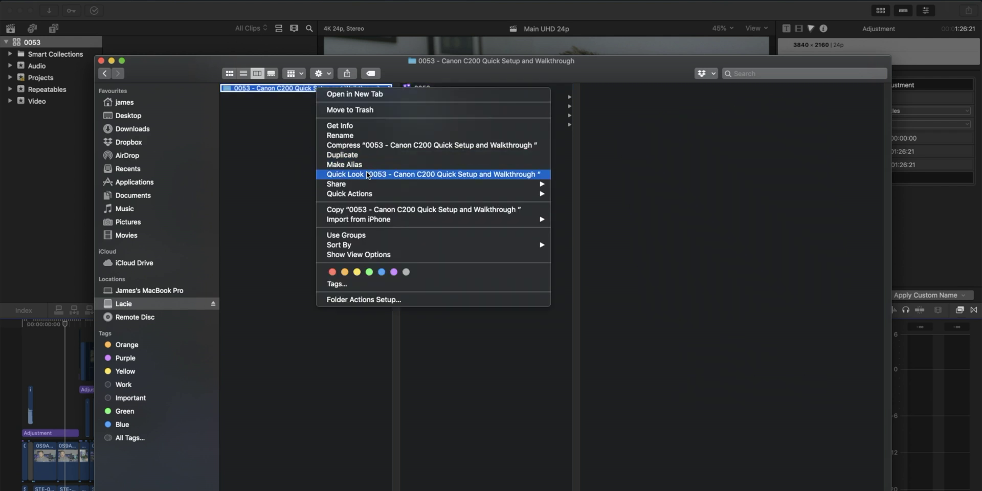
{"action": "left_click", "coordinate": [359, 127]}
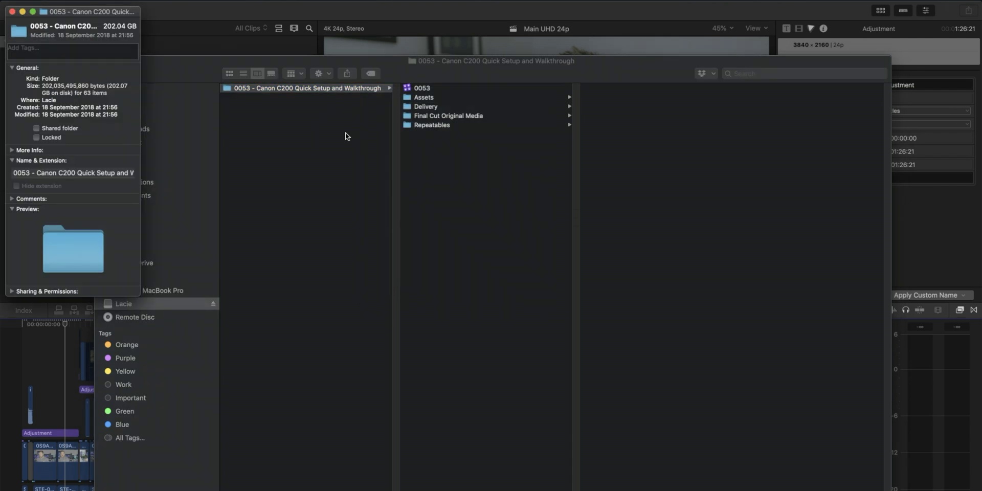